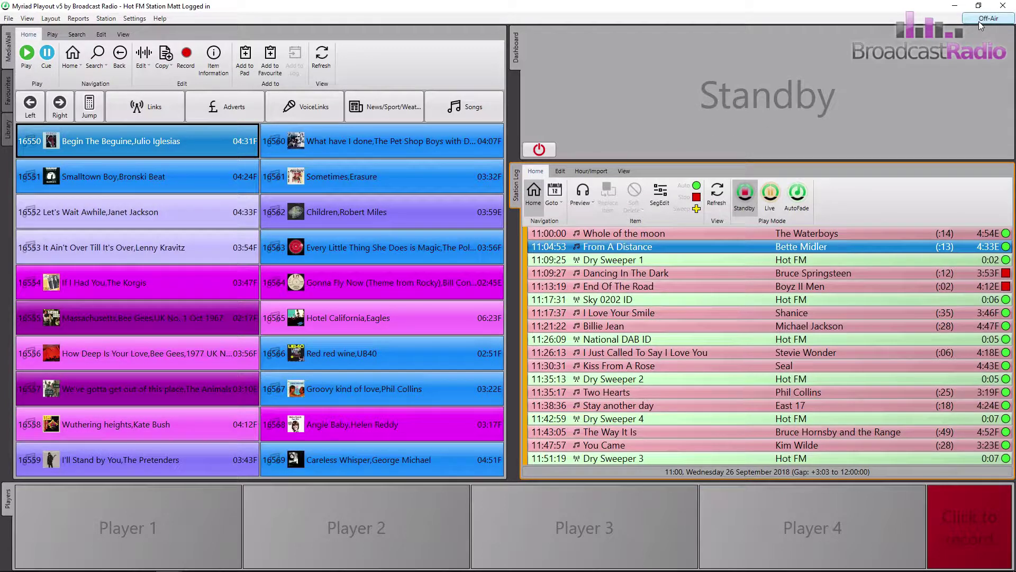
# Try to delete the Dancing In The Dark entry from the log
pyautogui.moveTo(980, 22)
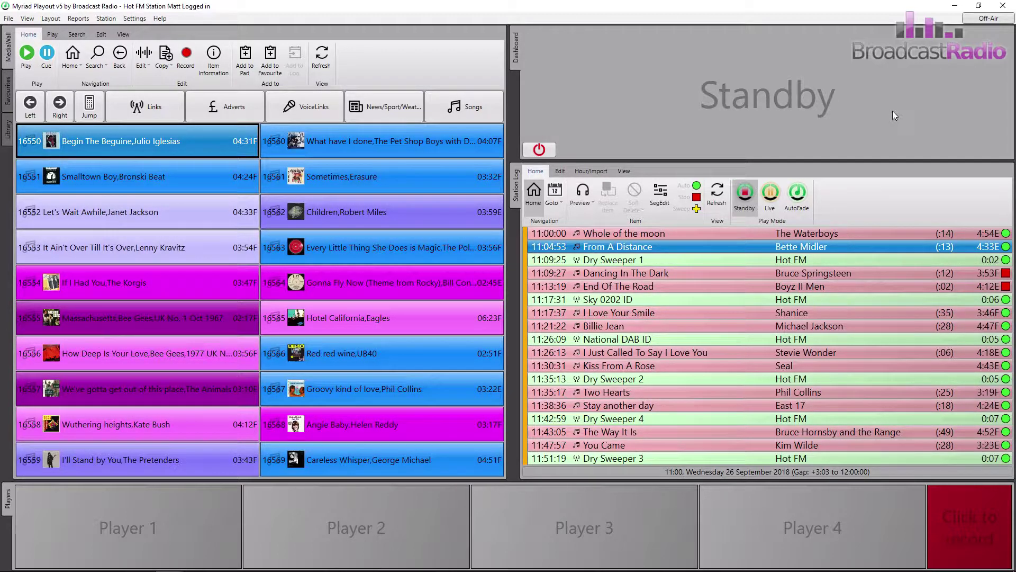
pyautogui.click(651, 273)
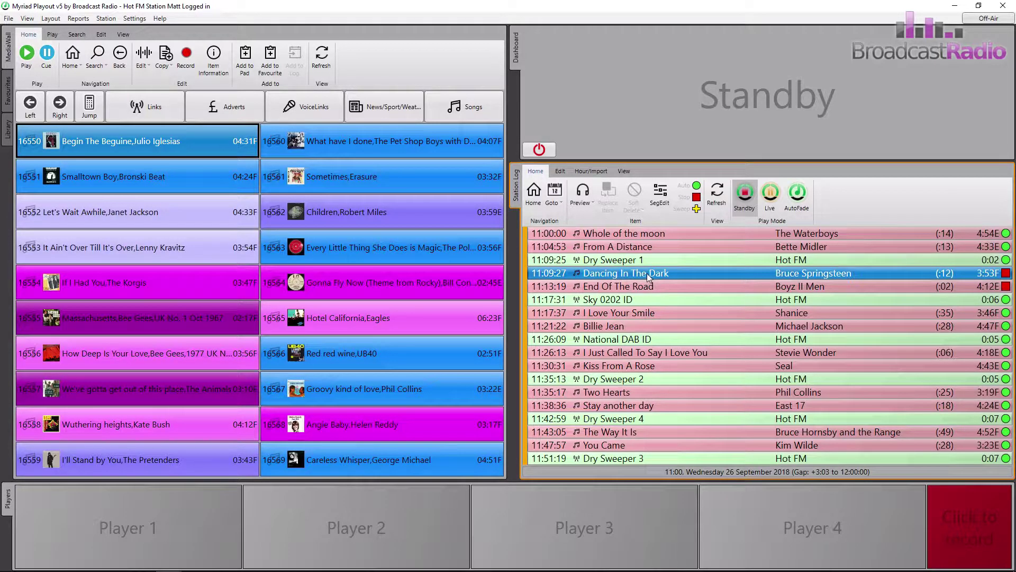
pyautogui.rightClick(647, 272)
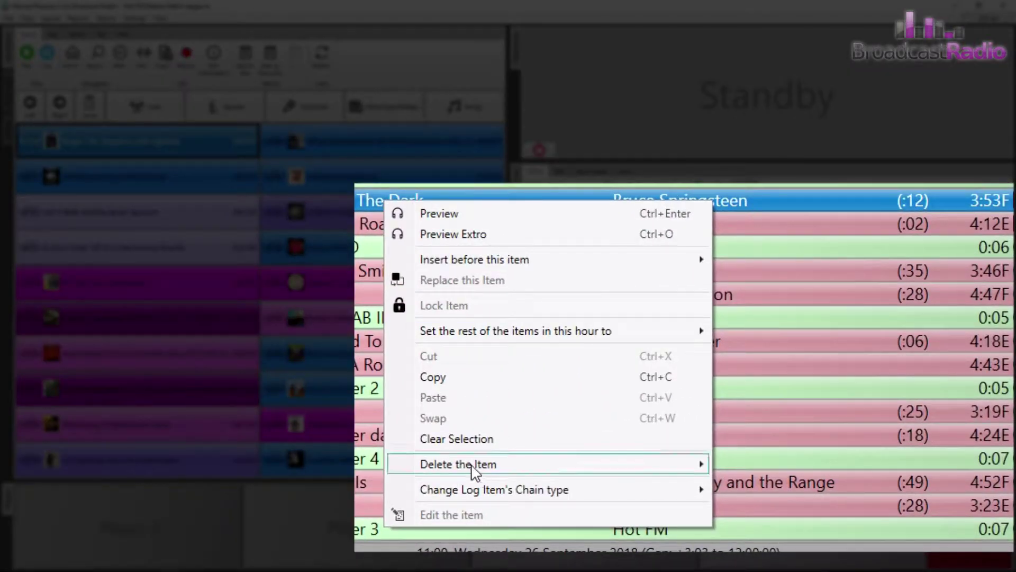
pyautogui.moveTo(473, 468)
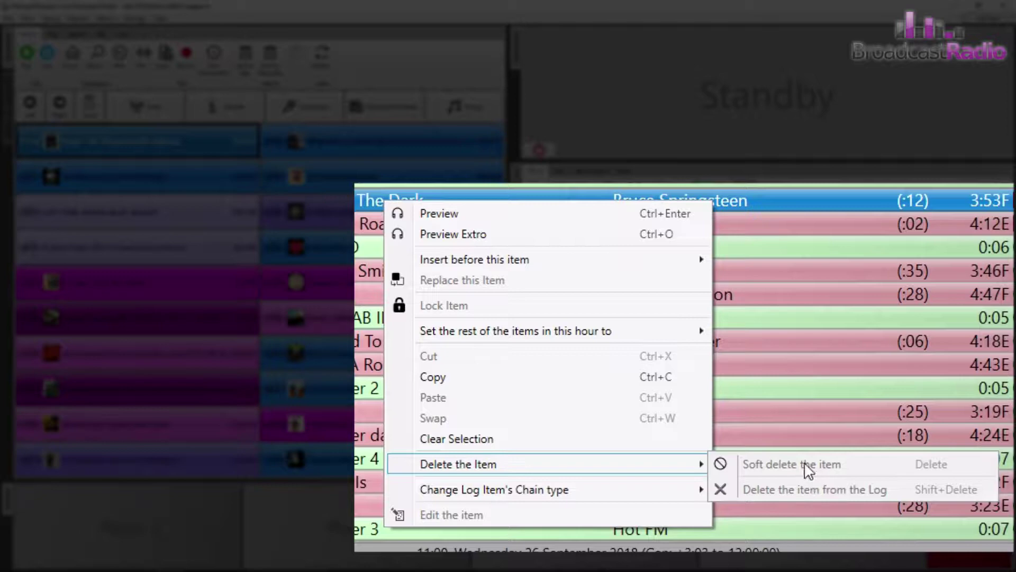
pyautogui.click(791, 487)
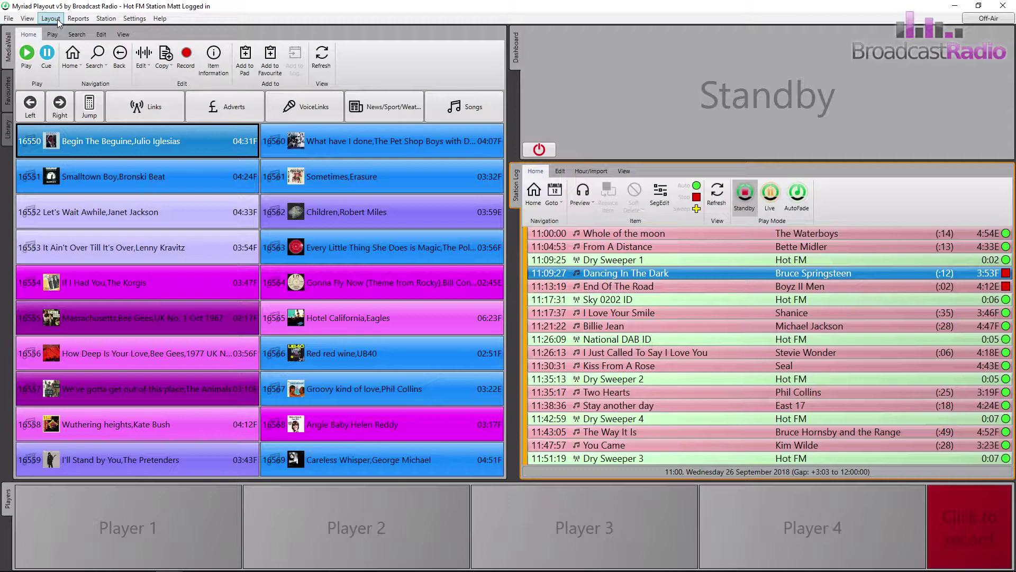
# Edit the All Users group permissions in the user directory settings
pyautogui.click(134, 19)
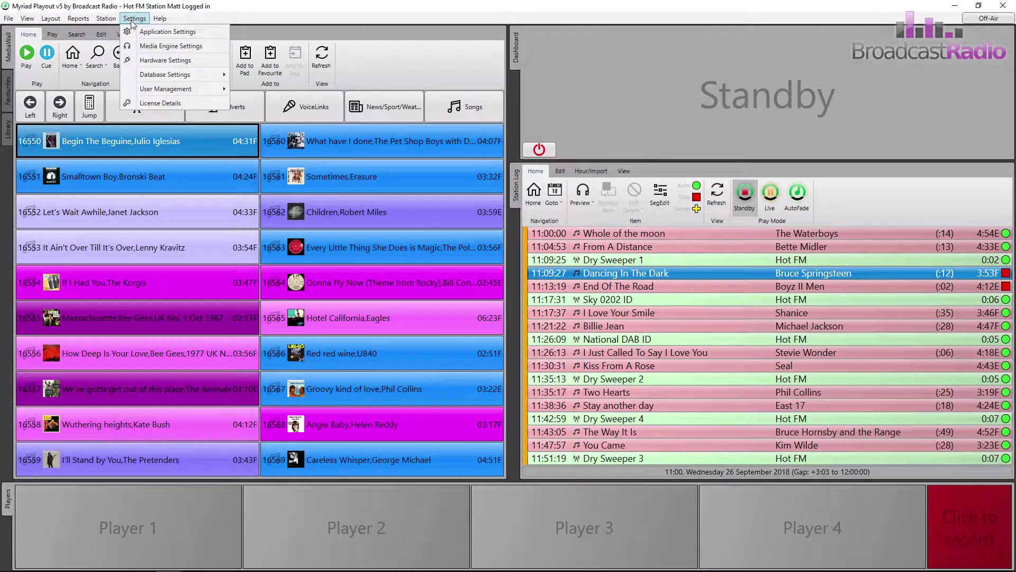
pyautogui.moveTo(170, 89)
pyautogui.click(273, 102)
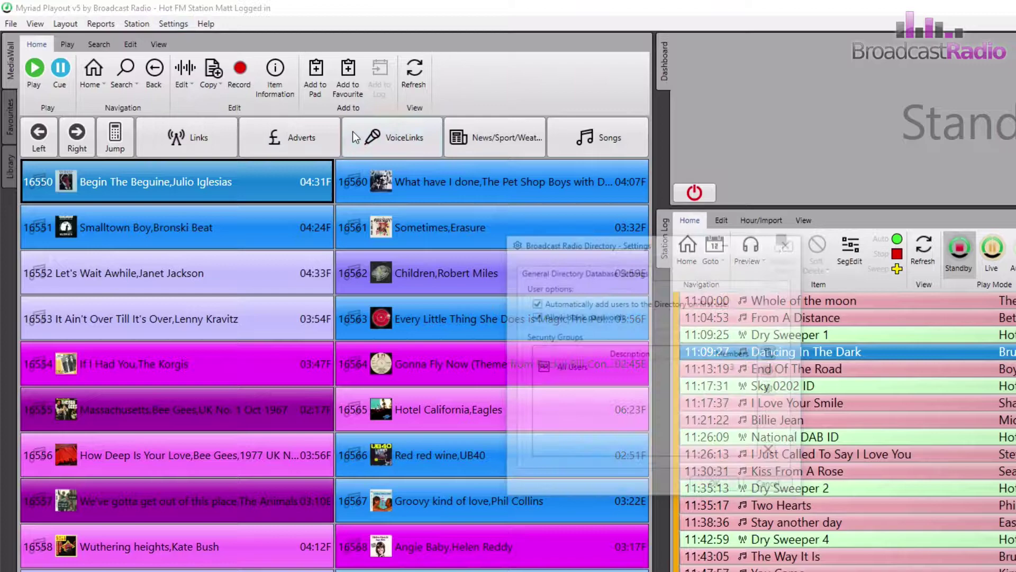
pyautogui.doubleClick(579, 368)
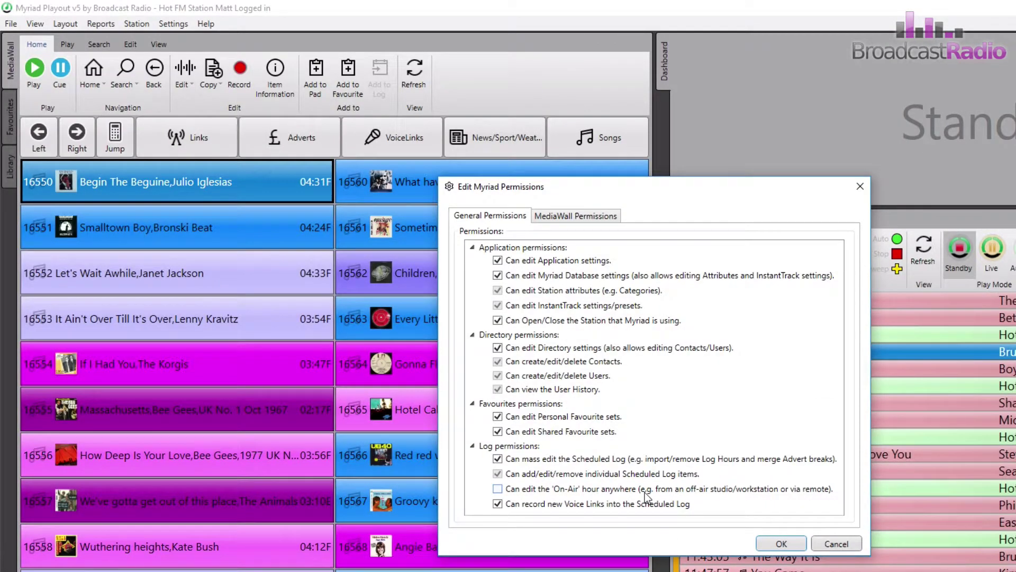
pyautogui.click(835, 543)
pyautogui.press('Escape')
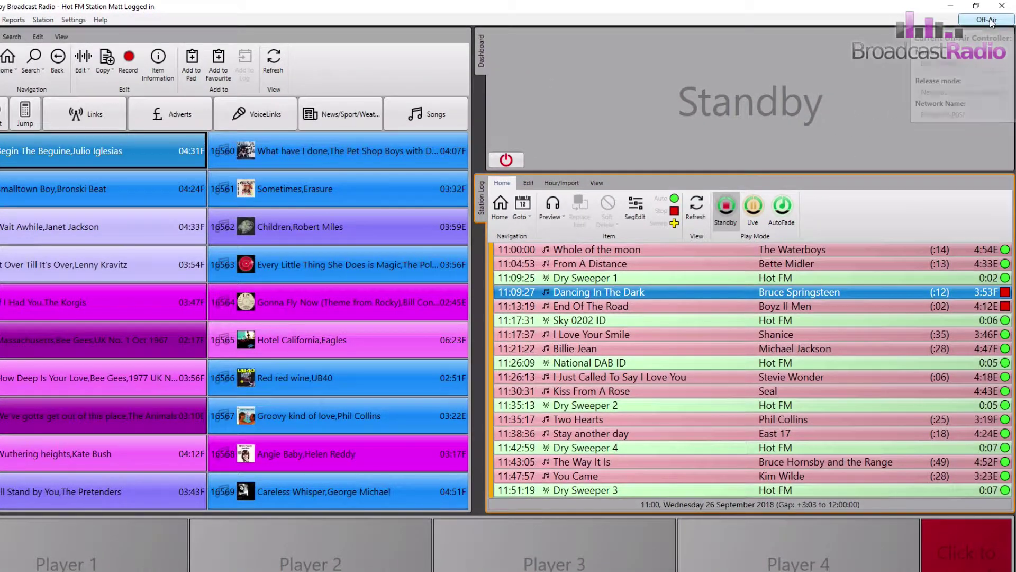
# Go on-air and delete I Love Your Smile, so Billie Jean starts at 11:17:37
pyautogui.click(991, 21)
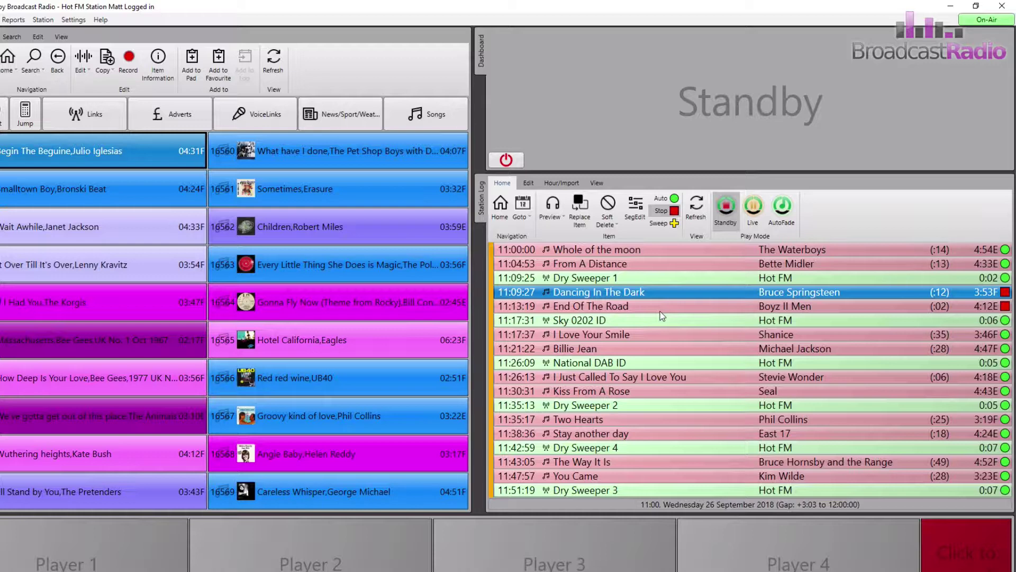
pyautogui.click(662, 335)
pyautogui.rightClick(662, 332)
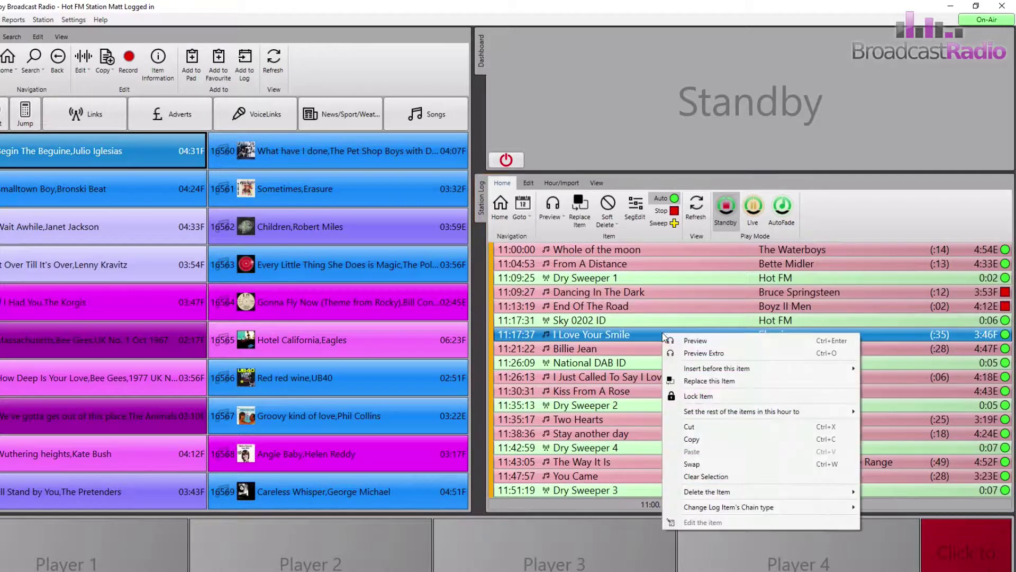
pyautogui.moveTo(697, 494)
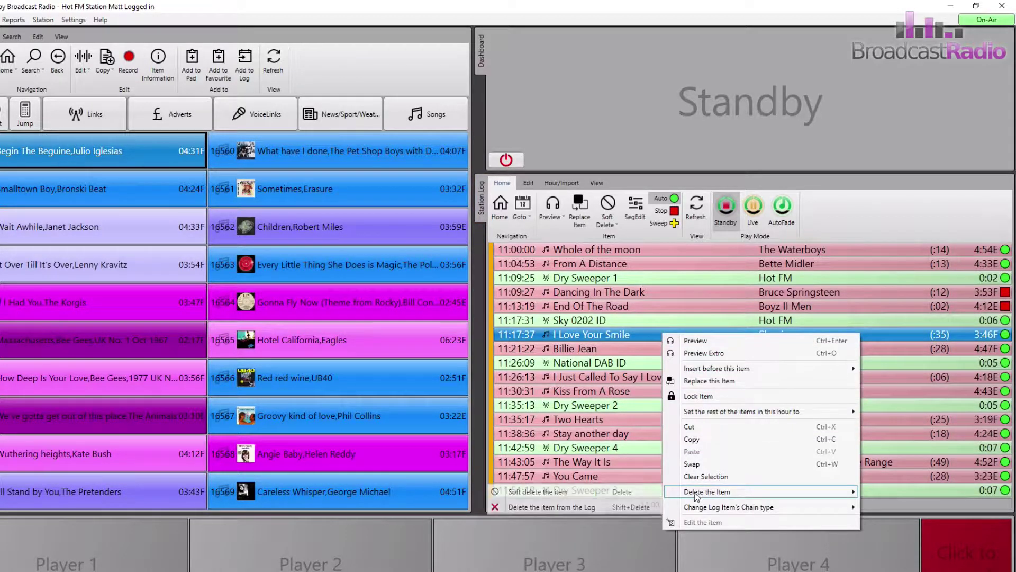
pyautogui.click(623, 508)
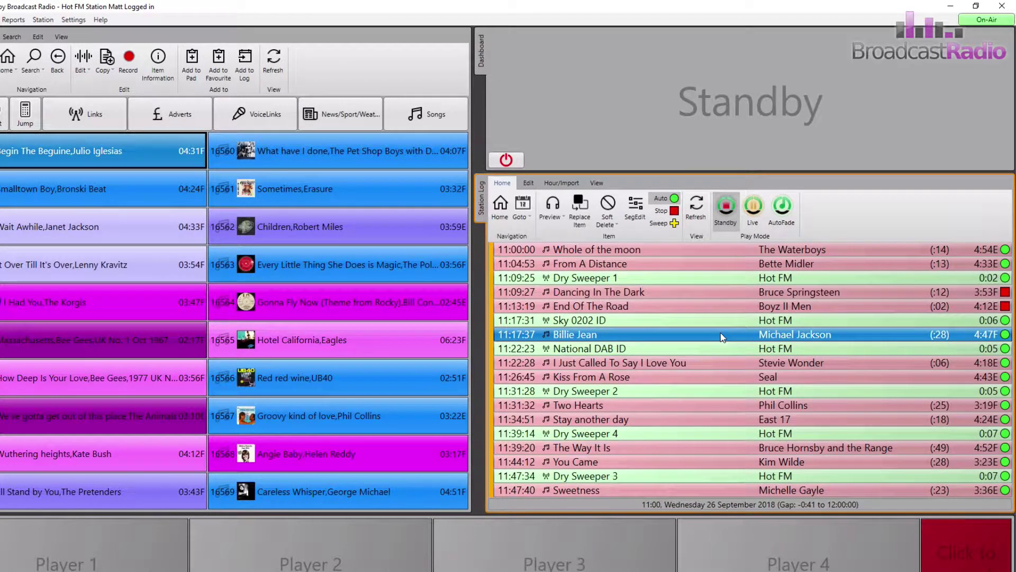
# Show the On Air Control tab in Application Settings
pyautogui.click(79, 21)
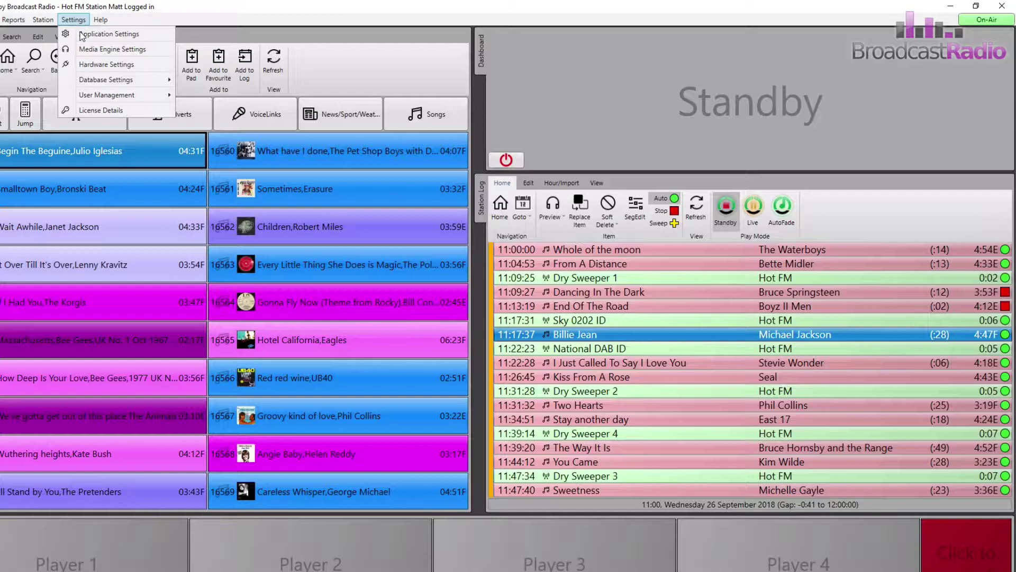
pyautogui.click(82, 33)
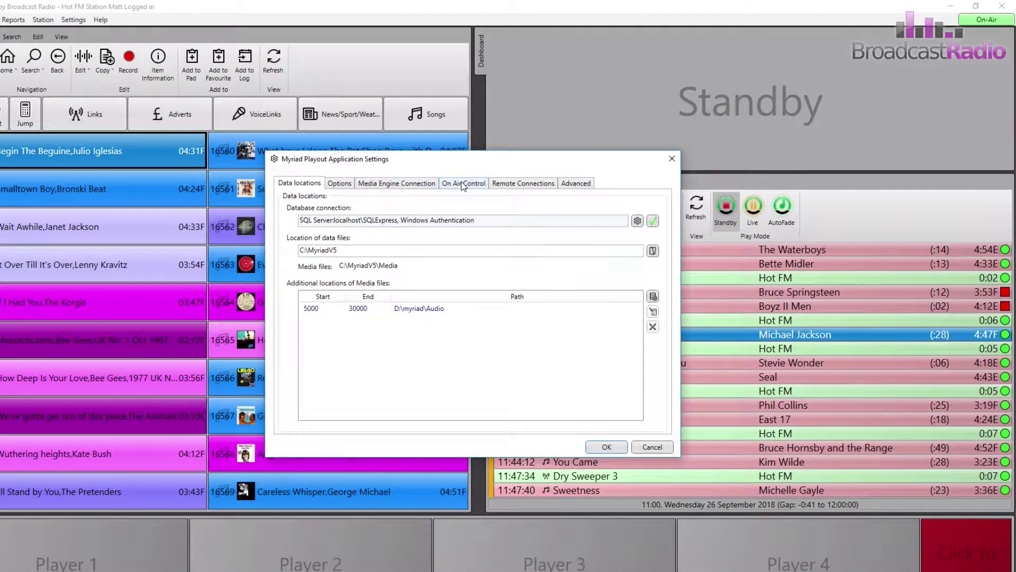
pyautogui.click(463, 184)
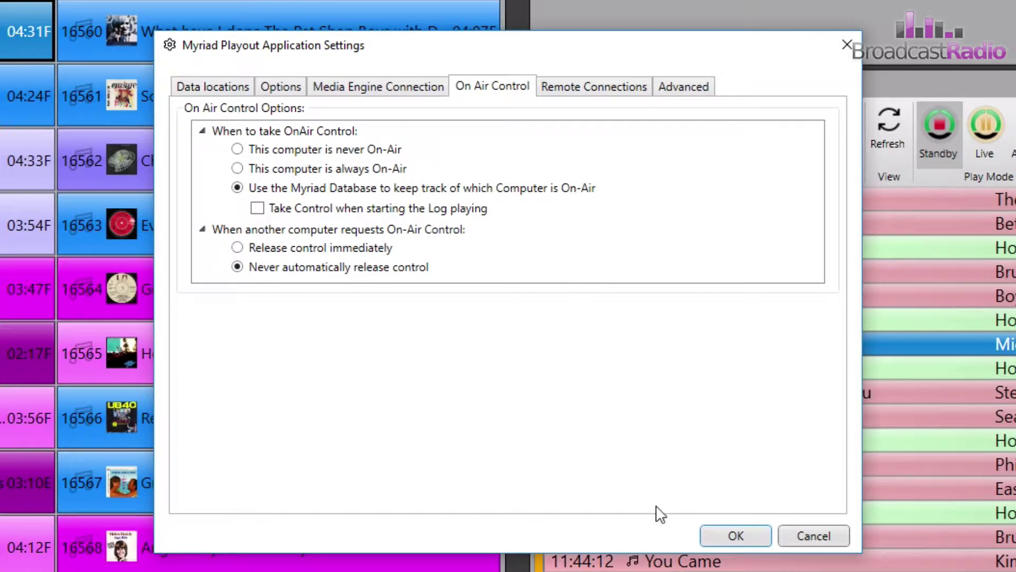
# Close settings unsaved, switch the log to Live Assist and play Bridge To Your Heart
pyautogui.click(811, 535)
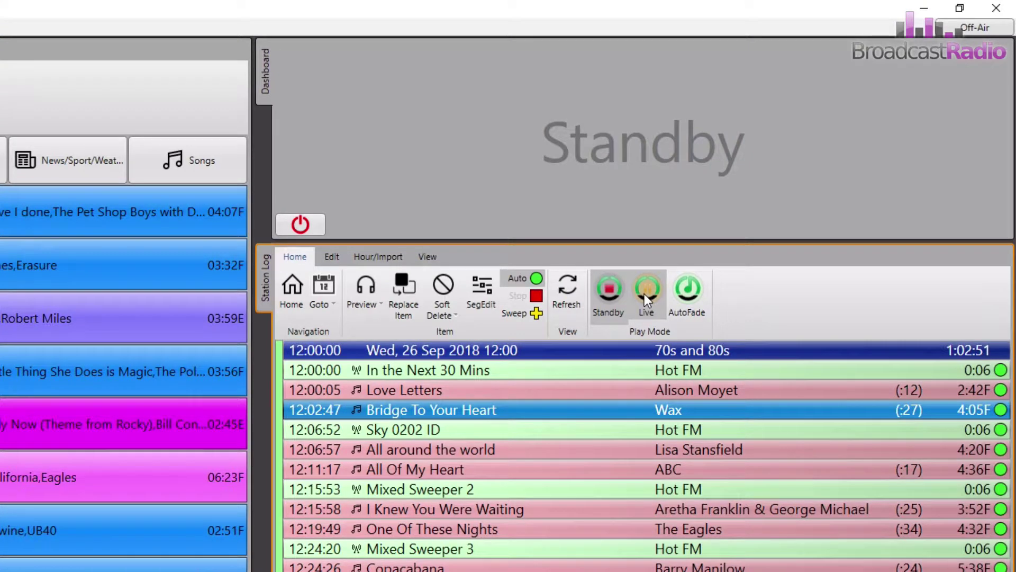
pyautogui.click(644, 294)
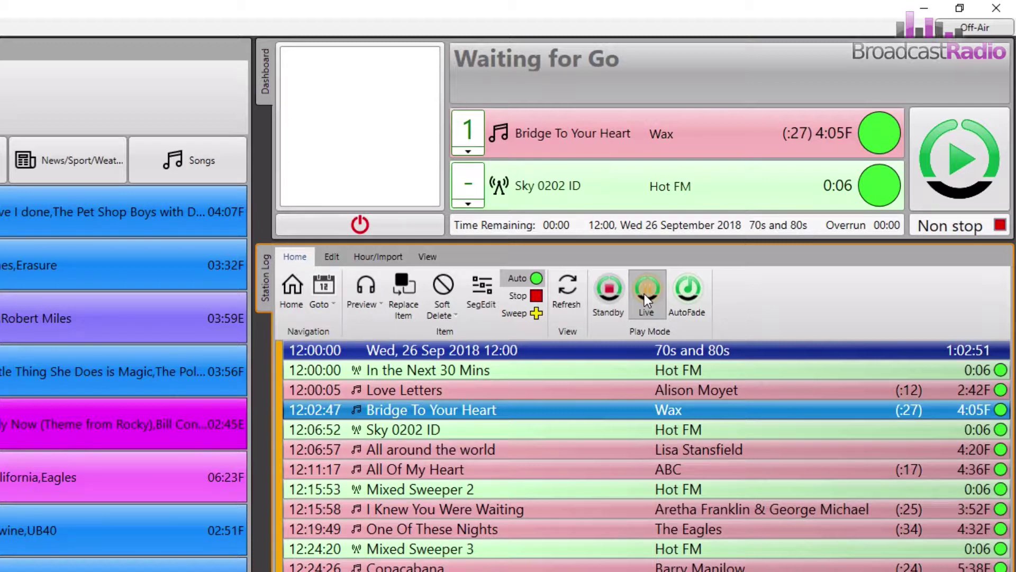
pyautogui.click(947, 166)
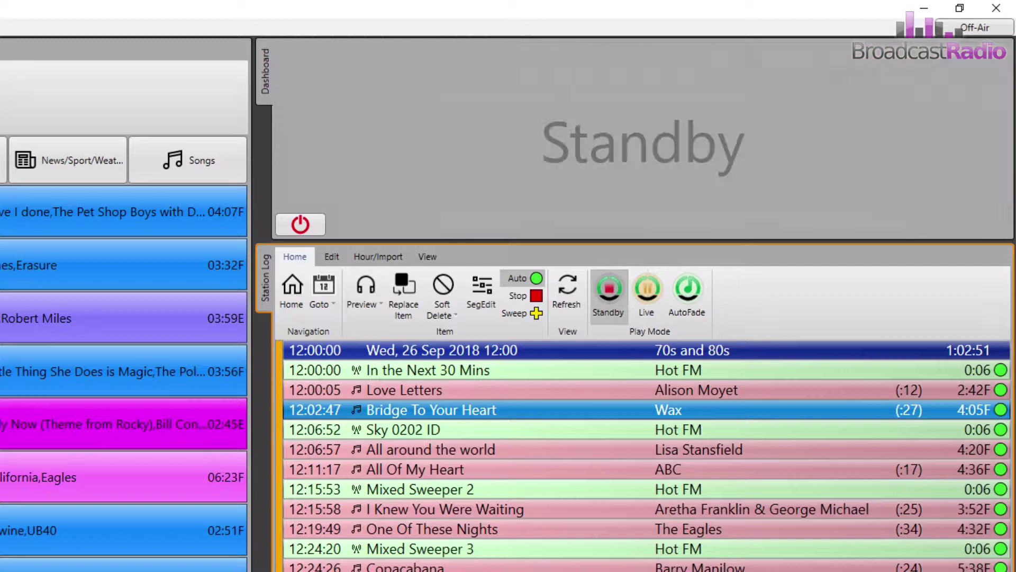
# Go on-air and play Kiss From A Rose live from the 11:00 log, toggling its stop marker
pyautogui.scroll(5, 576, 495)
pyautogui.click(577, 506)
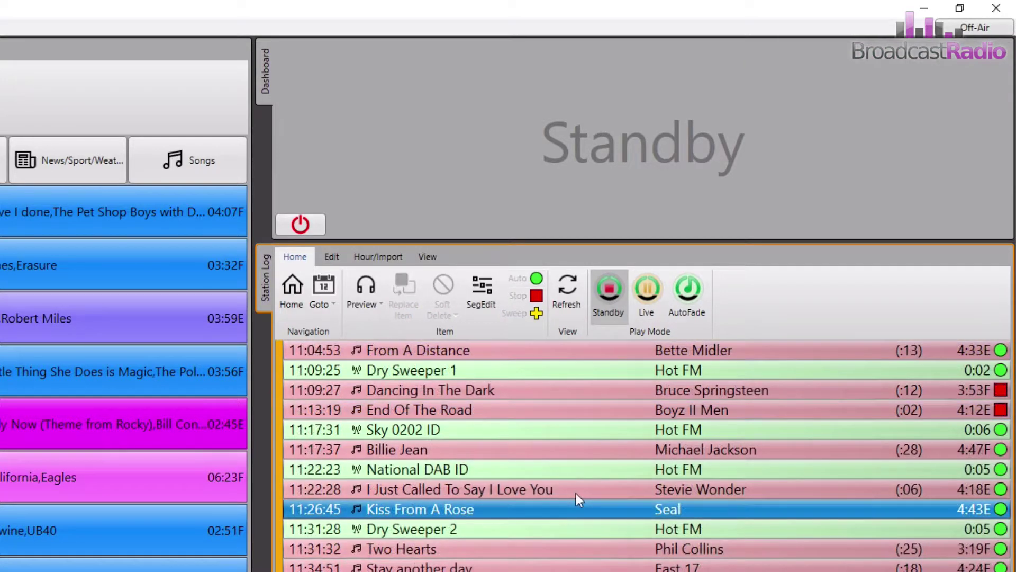
pyautogui.click(972, 27)
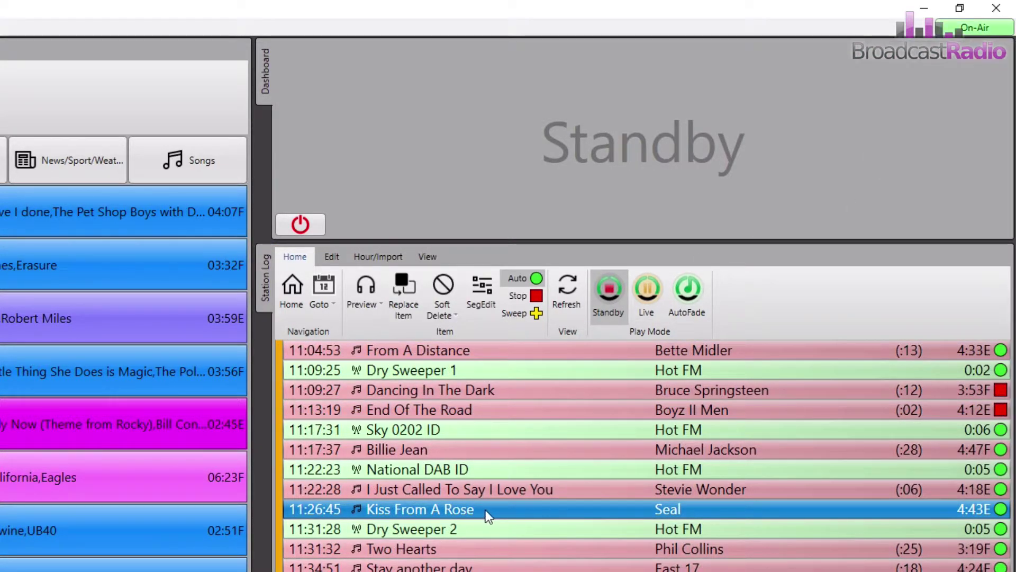
pyautogui.click(655, 299)
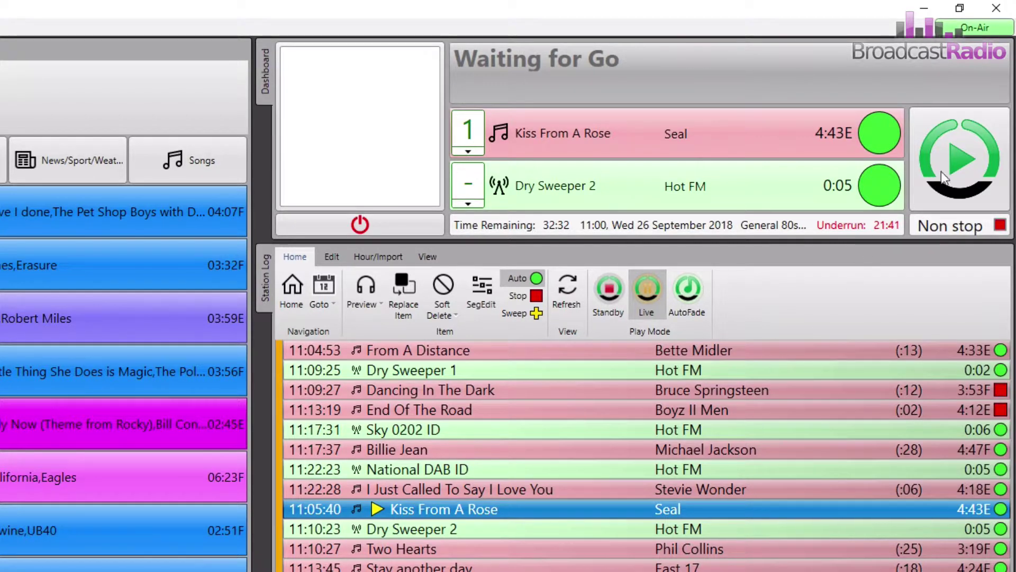
pyautogui.click(955, 166)
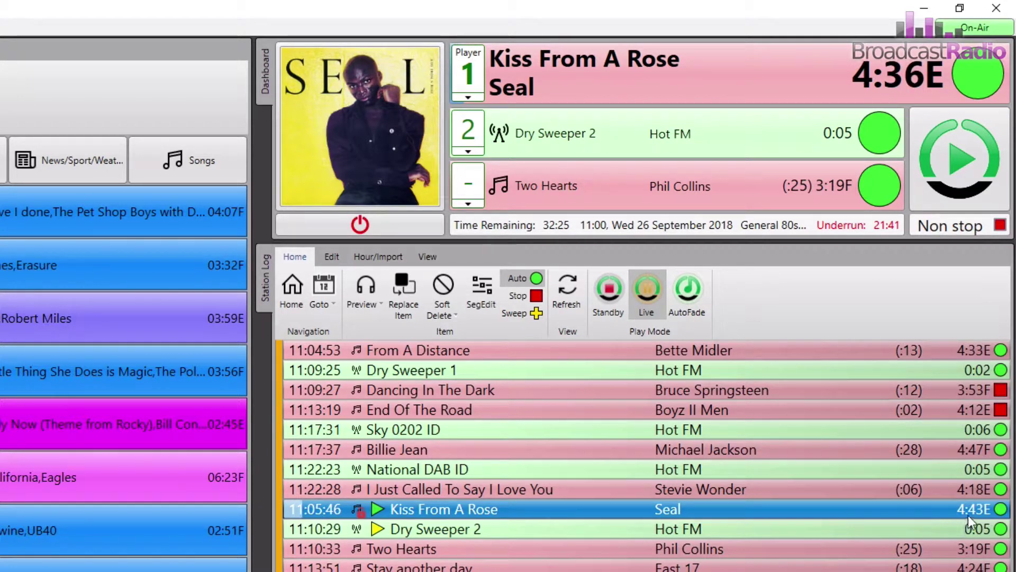
pyautogui.click(1001, 509)
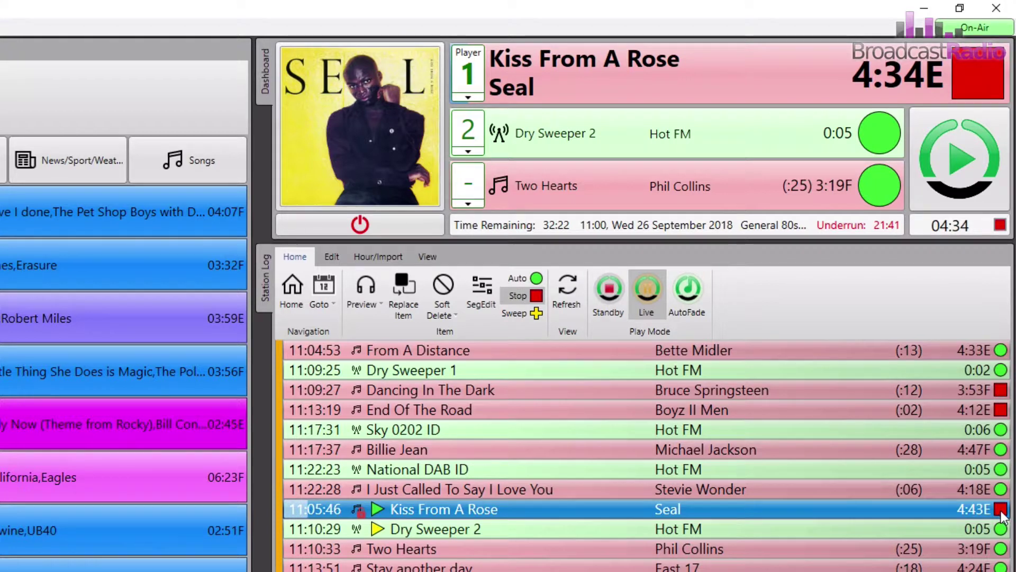
pyautogui.click(1001, 510)
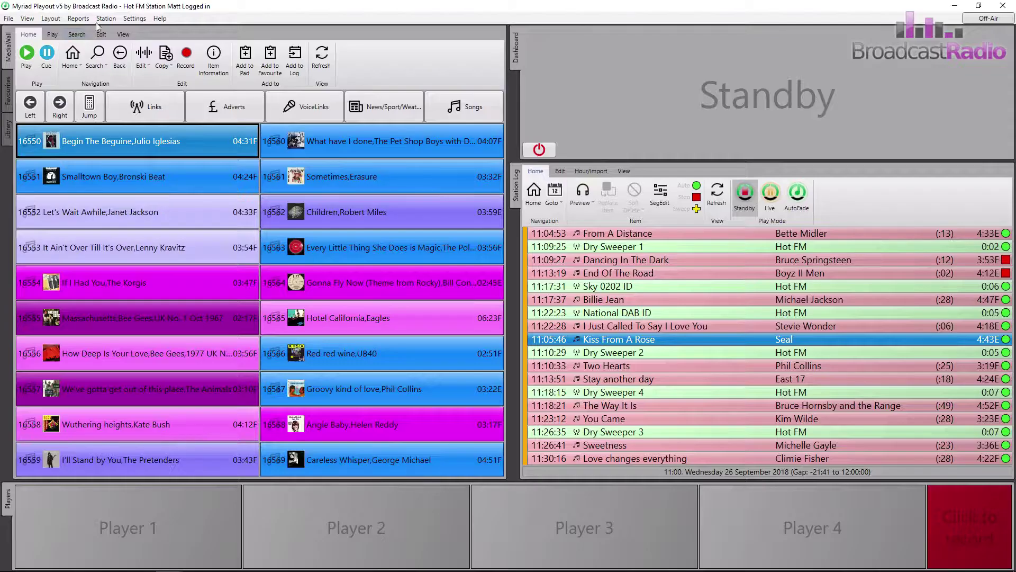
# Enable 'Take Control when starting the Log playing' under On Air Control and save, accepting the prompts
pyautogui.click(134, 18)
pyautogui.click(146, 31)
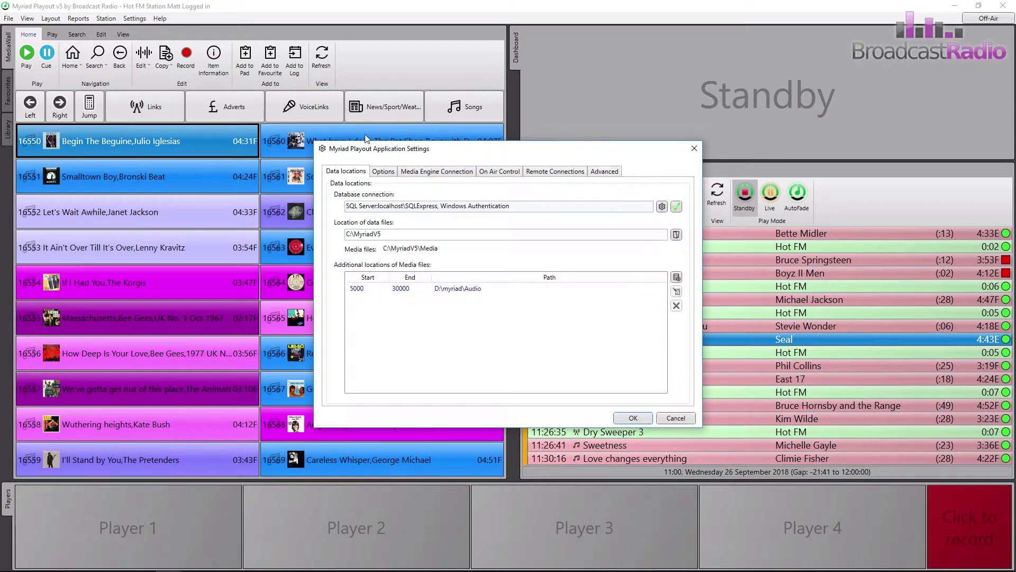
pyautogui.click(506, 173)
pyautogui.click(371, 237)
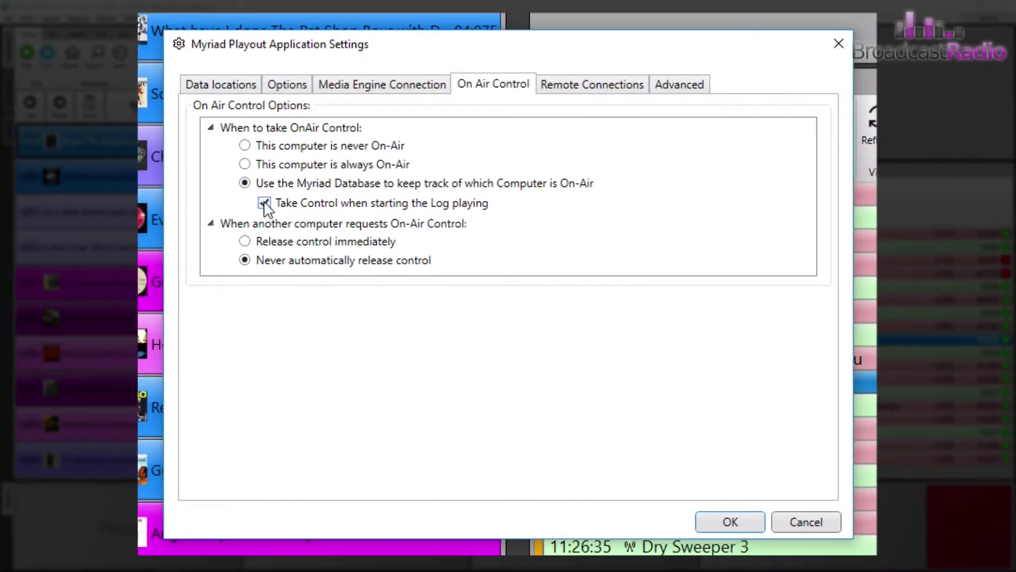
pyautogui.click(727, 524)
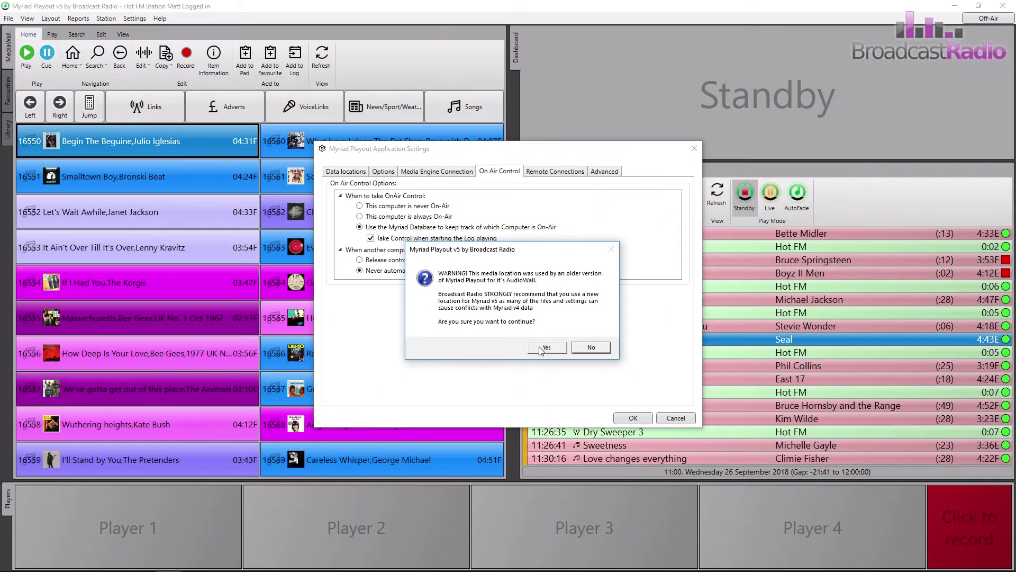
pyautogui.click(577, 395)
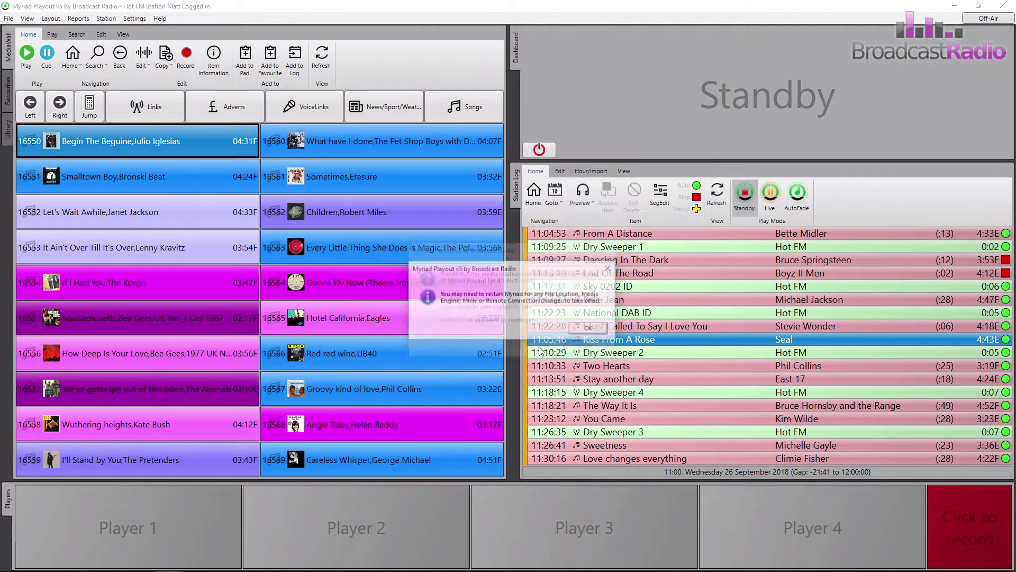
pyautogui.click(577, 333)
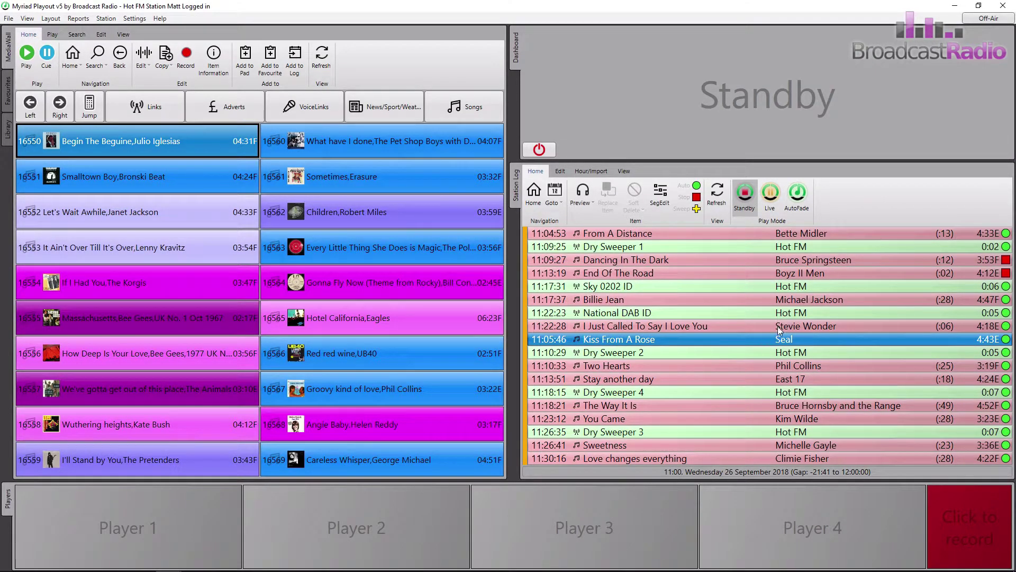
# Go live from End Of The Road, then release on-air control and return to Standby
pyautogui.click(755, 274)
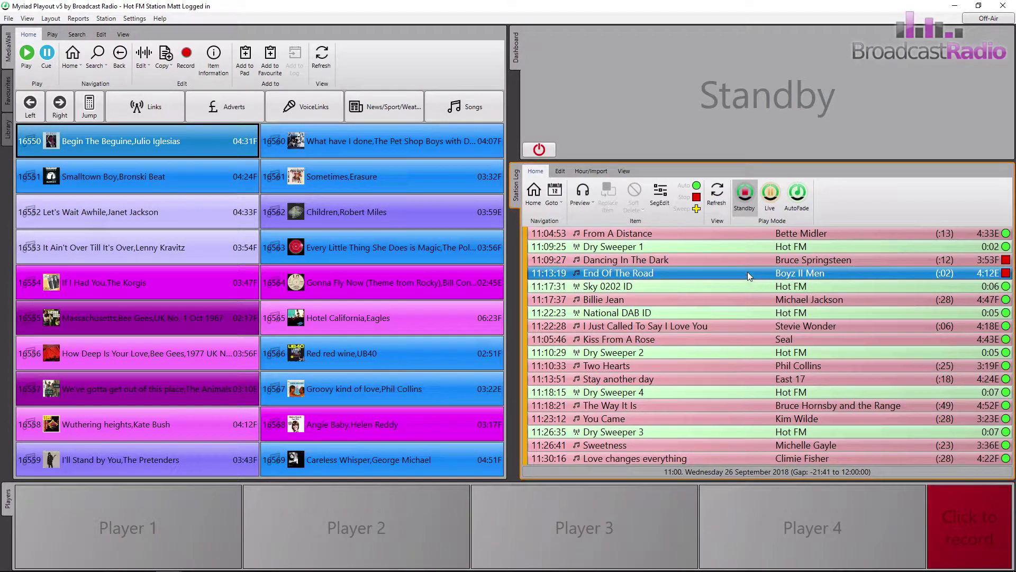
pyautogui.click(769, 197)
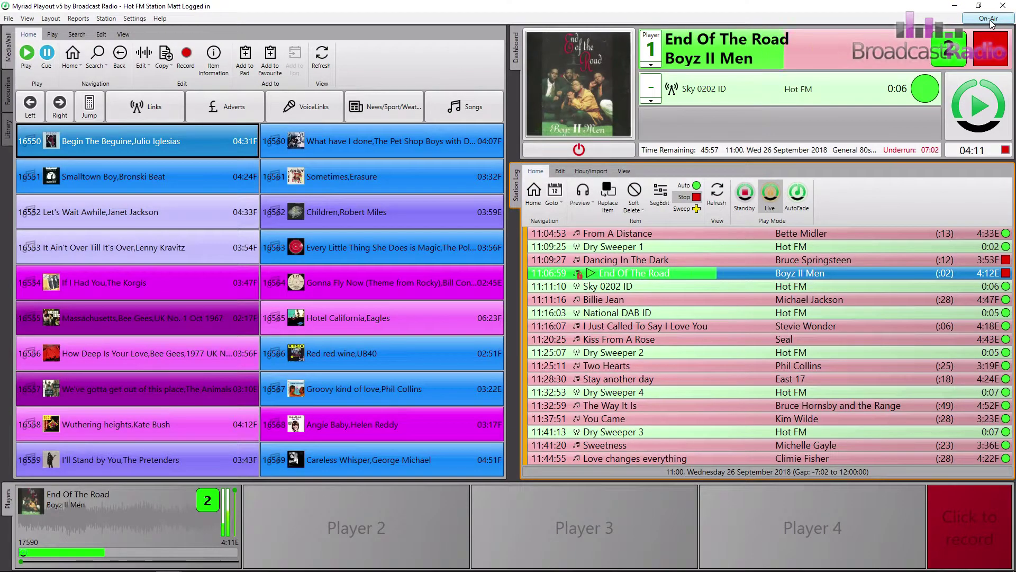
pyautogui.moveTo(992, 23)
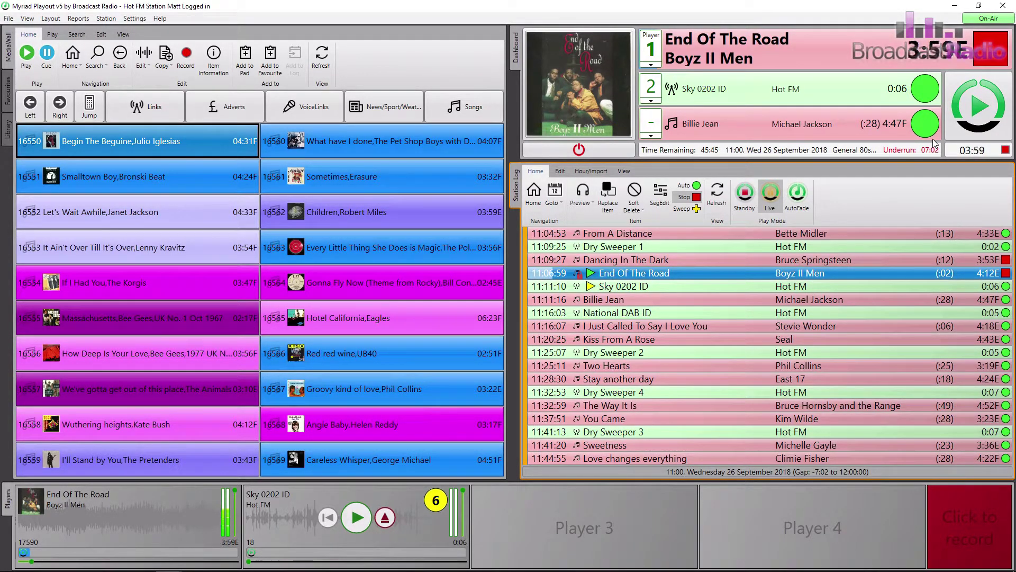
pyautogui.click(976, 20)
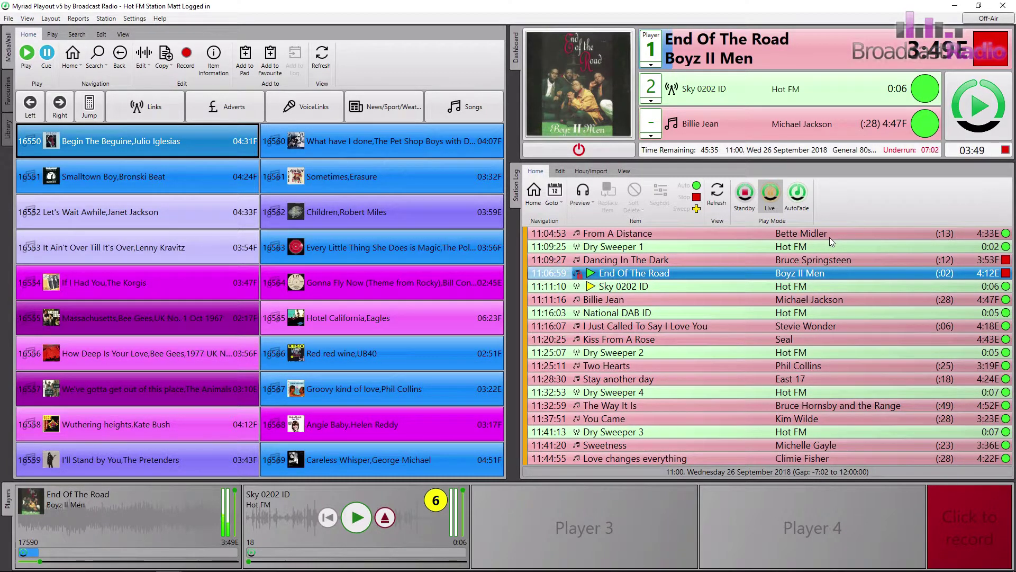
pyautogui.click(745, 194)
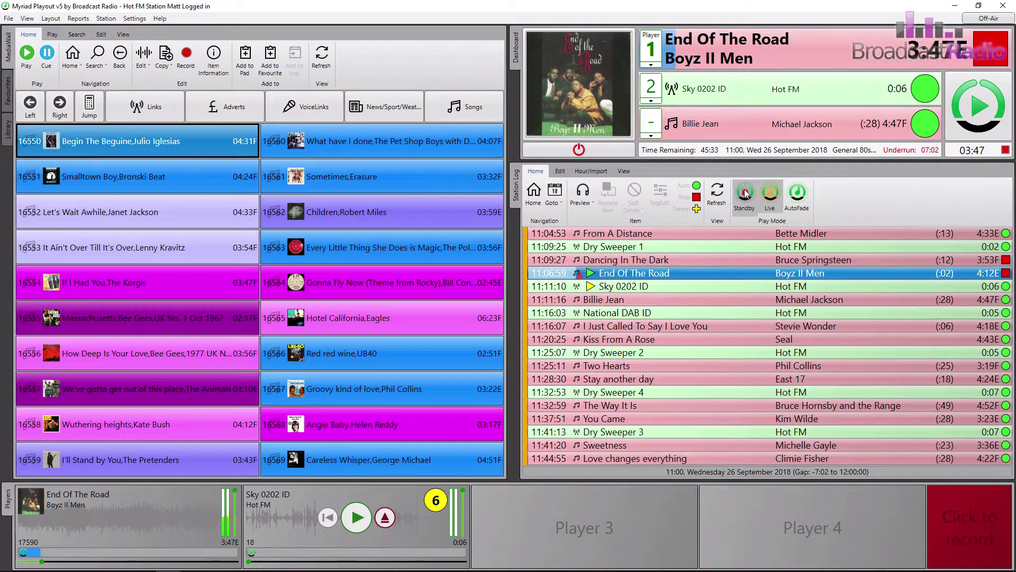